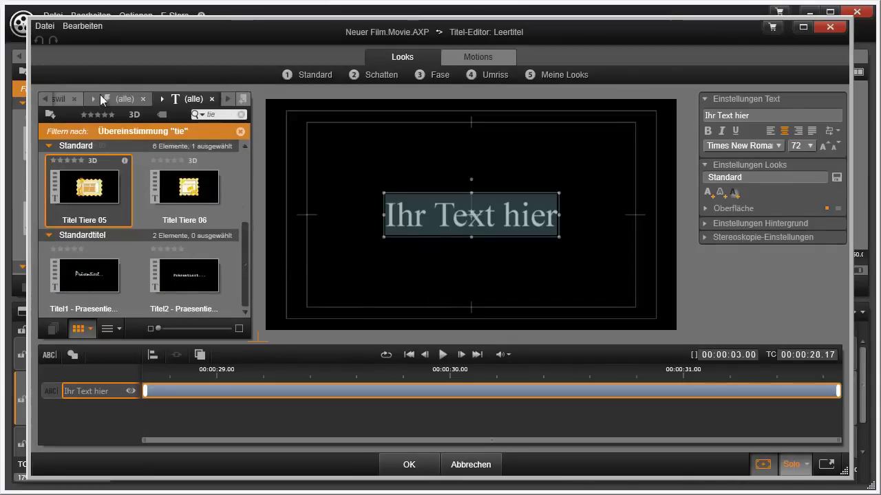
# Show all photos in the title editor's library and remove the "tie" search filter.
pyautogui.moveTo(61, 308)
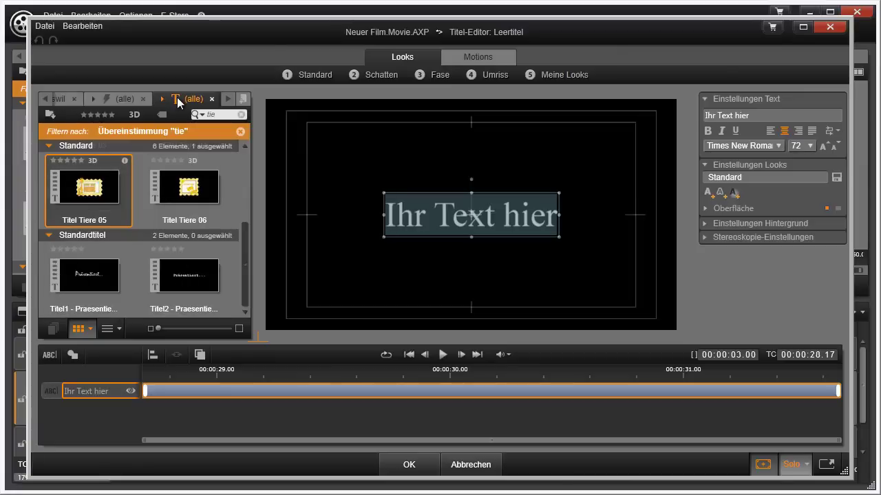
pyautogui.click(178, 101)
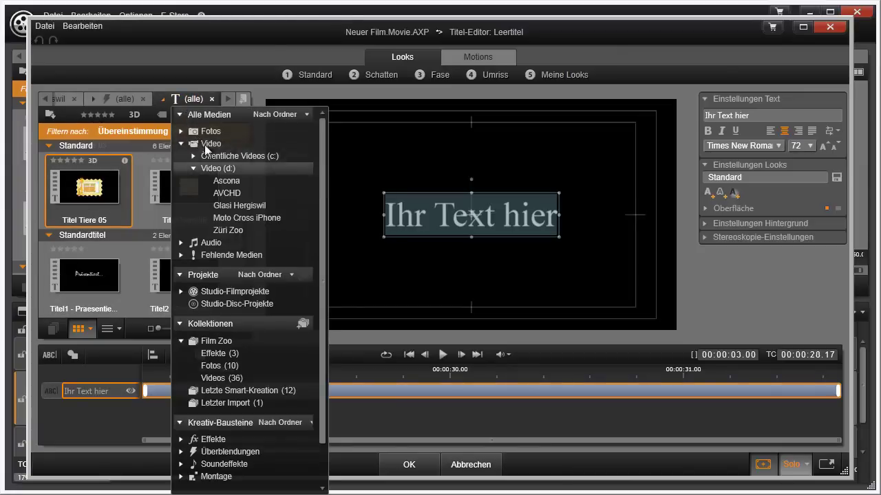
pyautogui.click(217, 132)
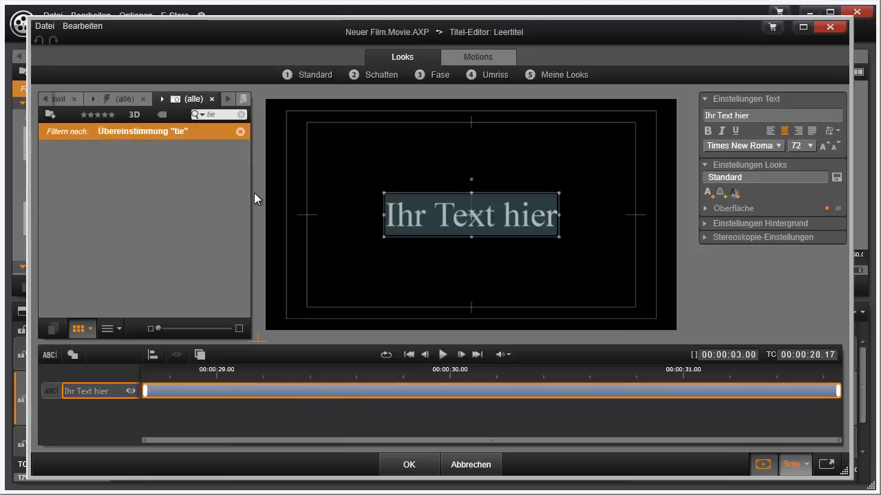
pyautogui.click(240, 132)
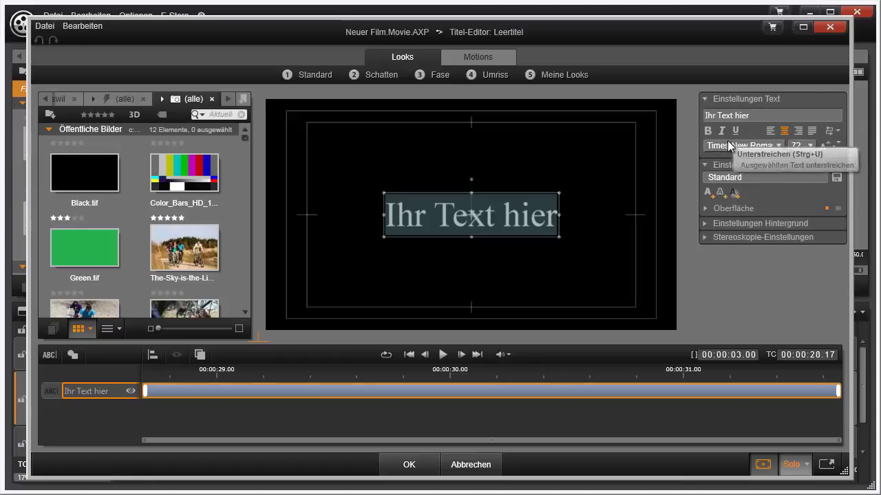
# Look through the fonts available for the title text.
pyautogui.click(779, 146)
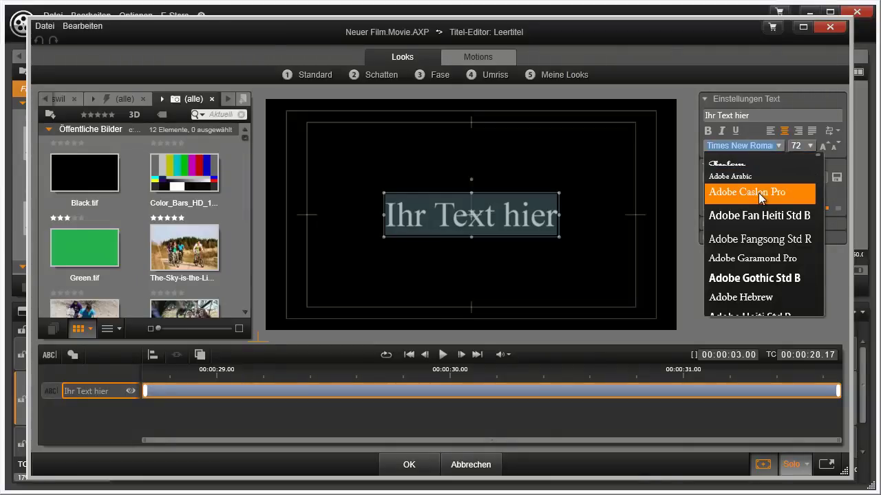
pyautogui.click(780, 146)
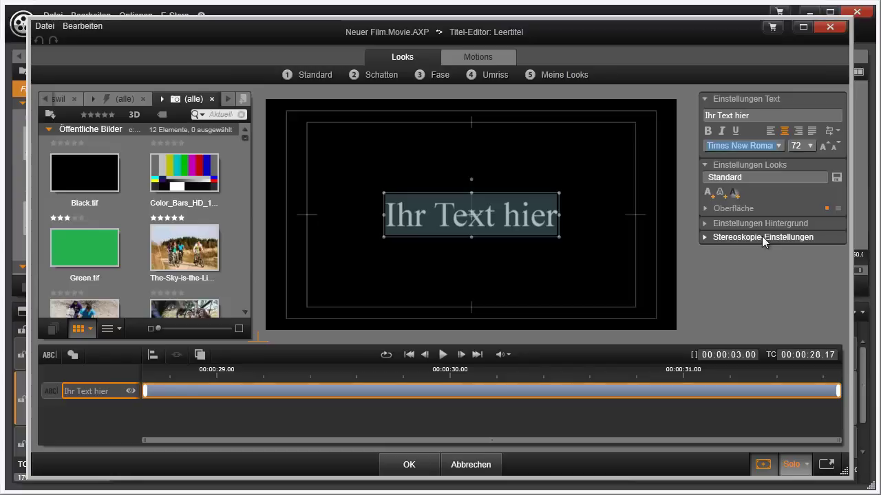
pyautogui.click(480, 364)
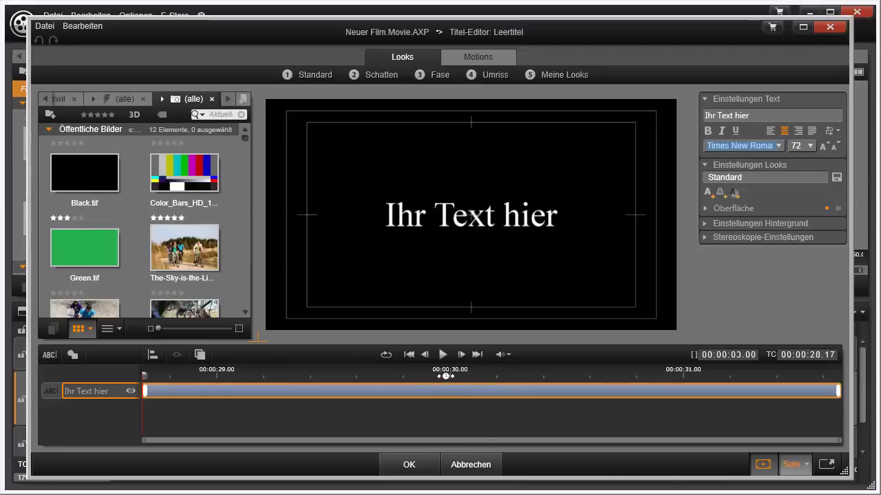
pyautogui.click(435, 277)
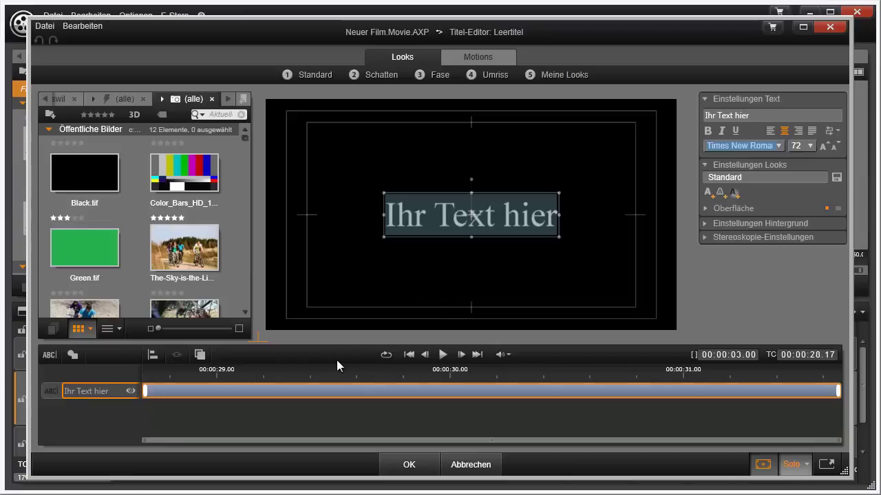
pyautogui.click(201, 366)
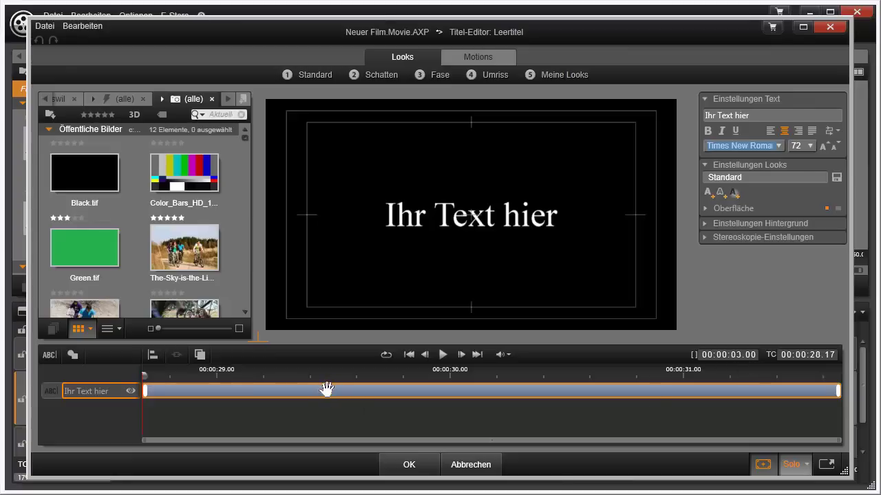
# Place the five-star cyclist photo into the title as a layer and delete that layer again.
pyautogui.moveTo(207, 256); pyautogui.dragTo(420, 247)
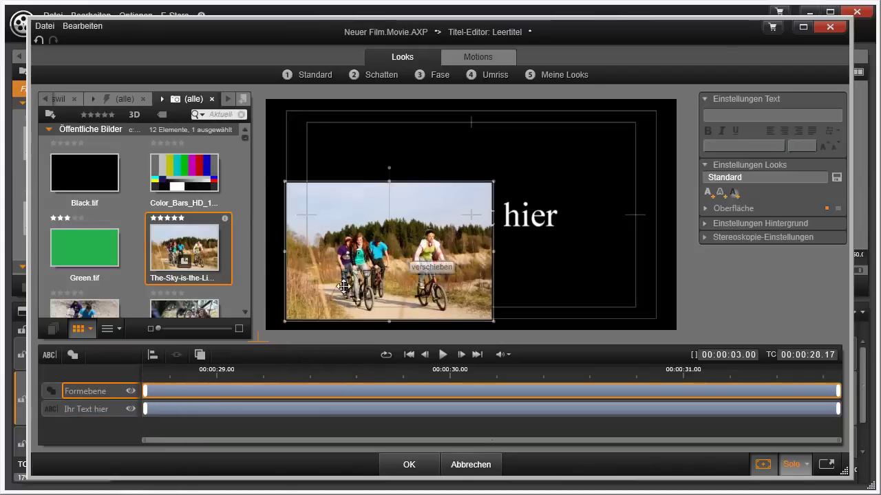
pyautogui.click(400, 381)
pyautogui.click(471, 285)
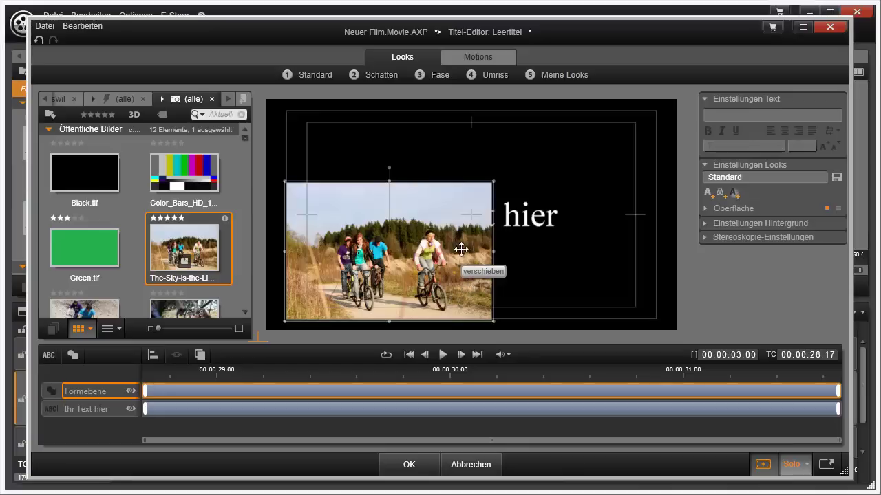
pyautogui.press('Delete')
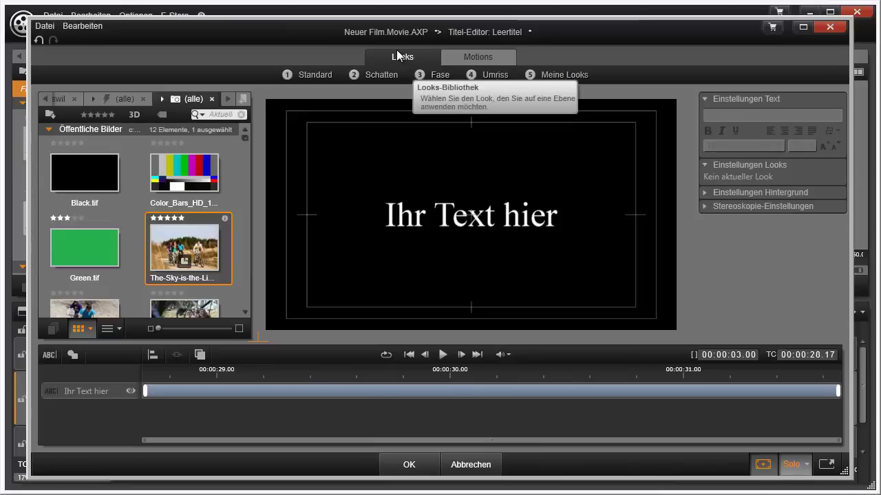
# Examine the looks offered in the Standard and Schatten categories for the title.
pyautogui.click(321, 74)
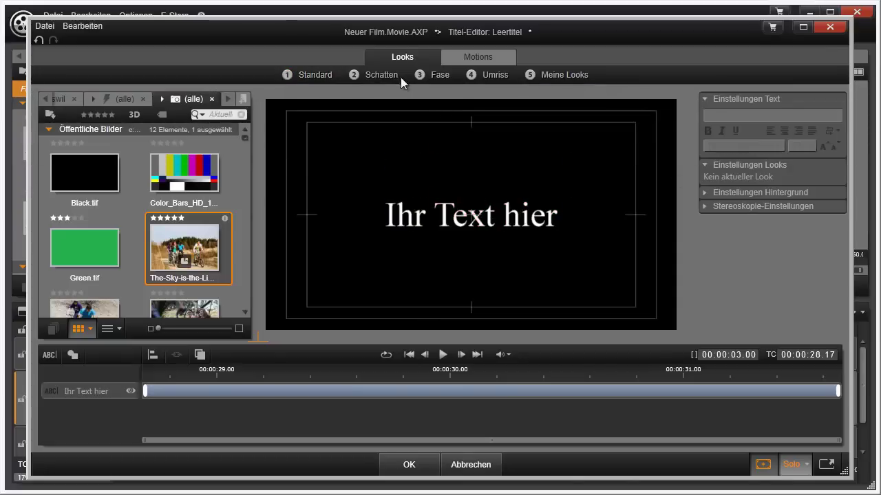
pyautogui.click(379, 73)
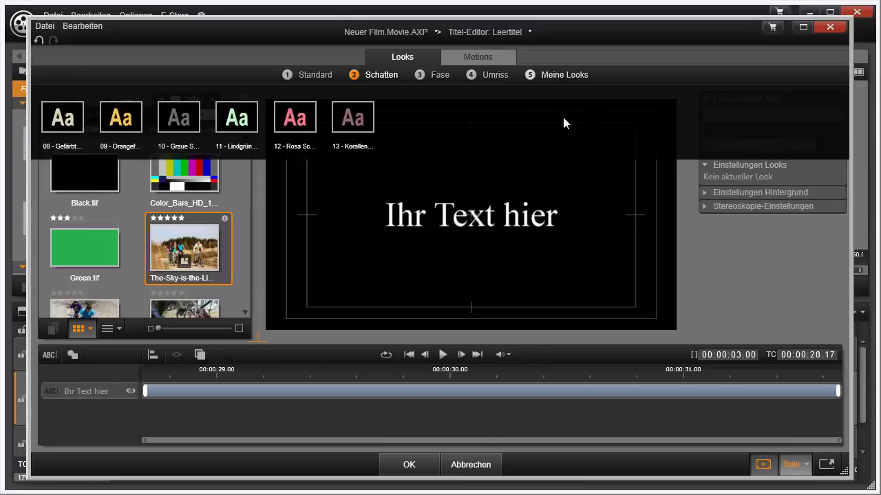
# Apply the entrance motion 01 - Typ to the text "Ihr Text hier" and accept the title edits.
pyautogui.click(485, 58)
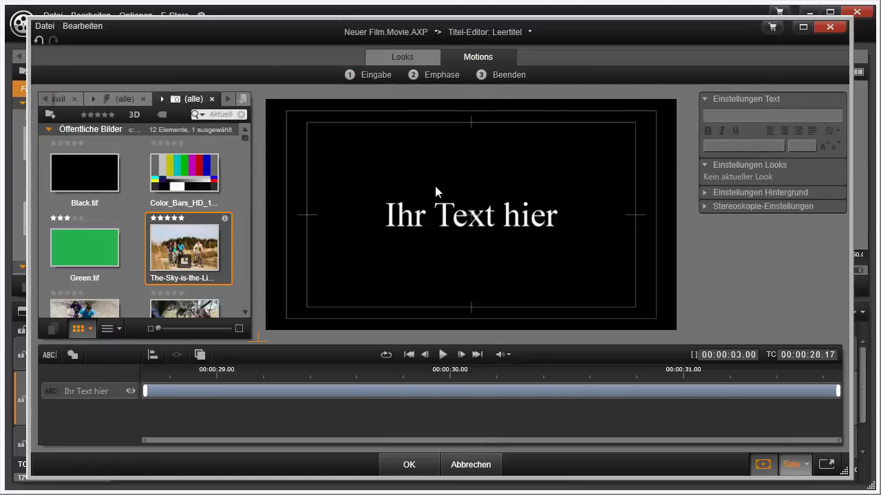
pyautogui.click(442, 354)
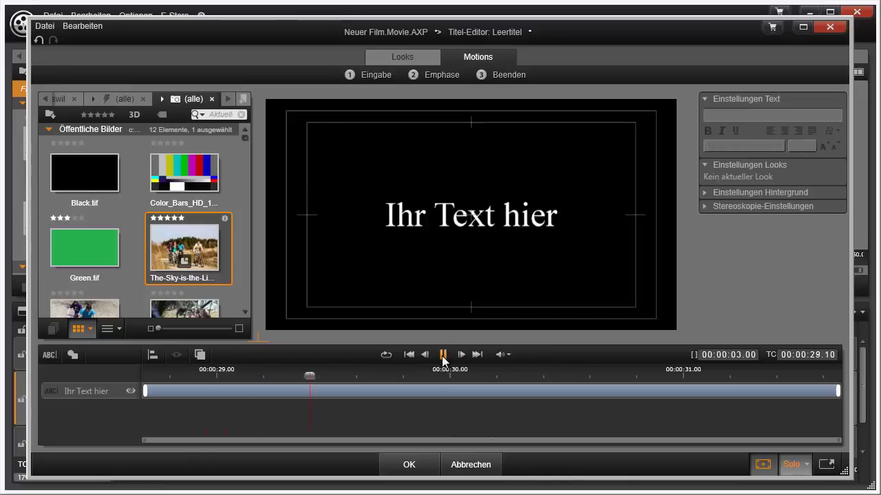
pyautogui.click(442, 355)
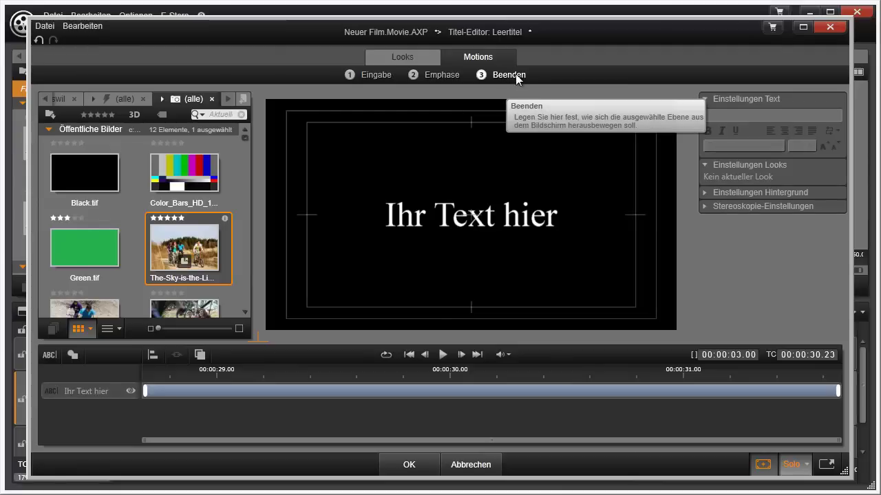
pyautogui.click(368, 73)
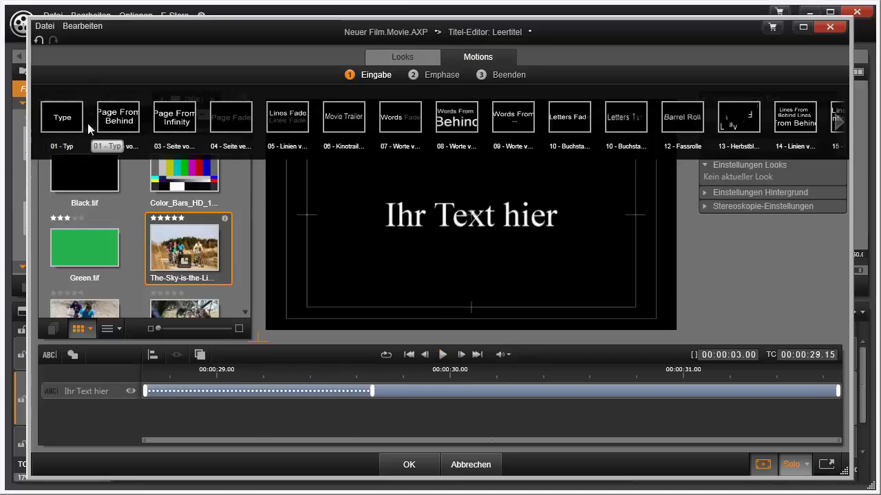
pyautogui.click(444, 354)
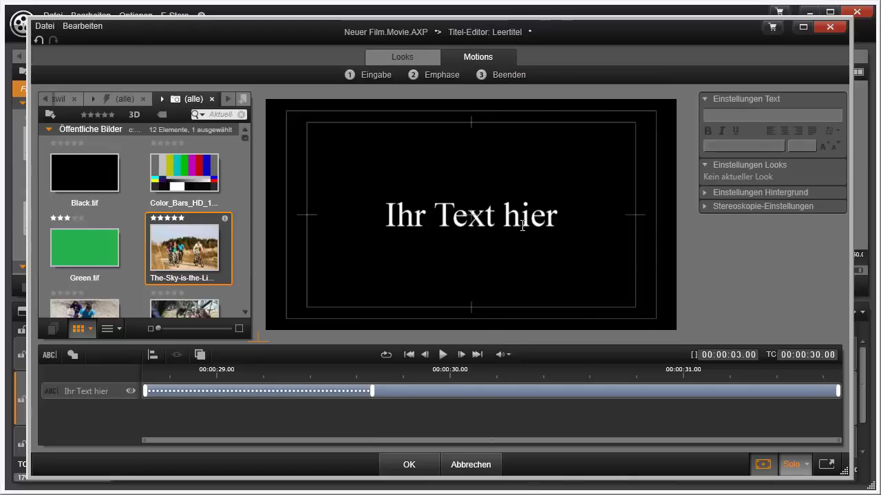
pyautogui.click(410, 466)
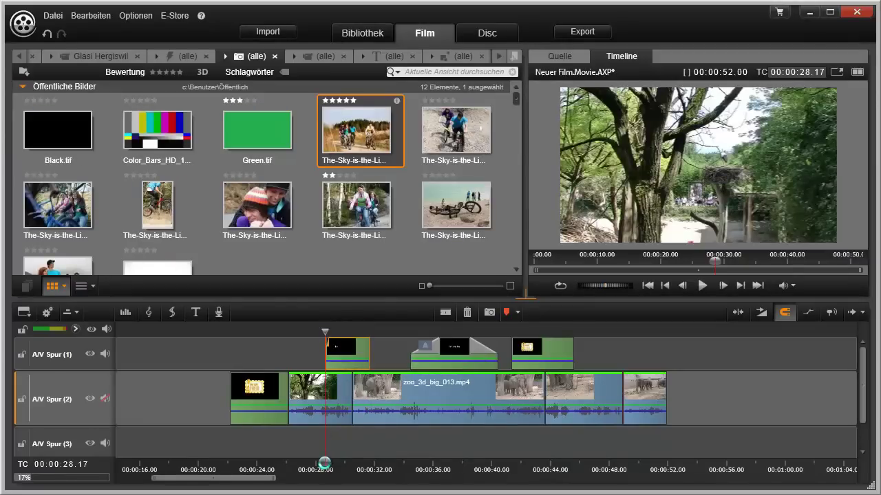
# Open the title clip at 00:00:29.22 on A/V Spur (1) for editing and preview it with and without the background video.
pyautogui.moveTo(324, 464); pyautogui.dragTo(342, 464)
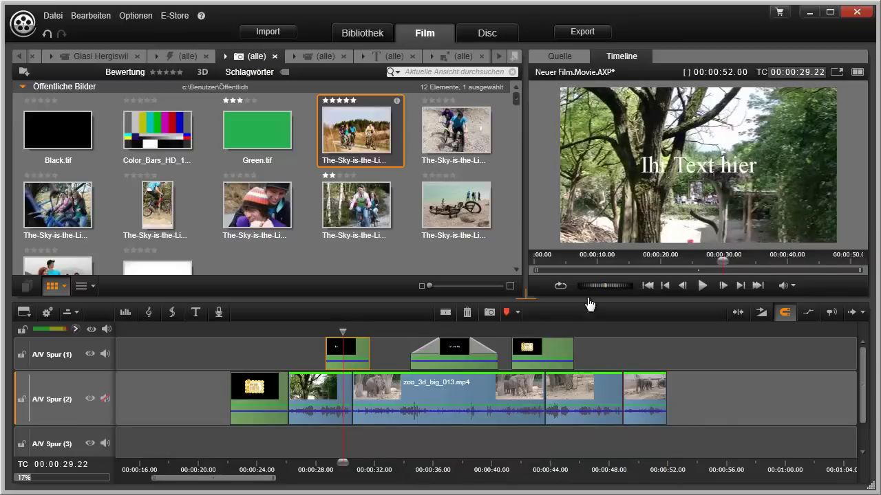
pyautogui.doubleClick(348, 354)
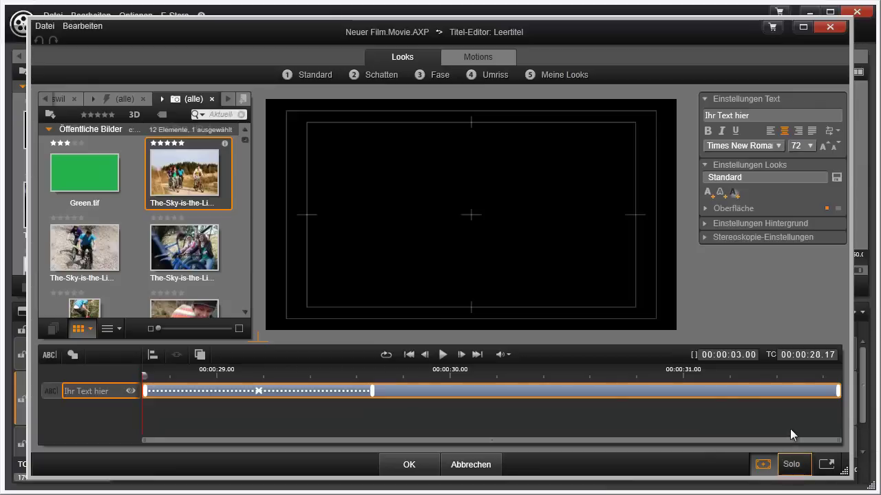
pyautogui.click(422, 255)
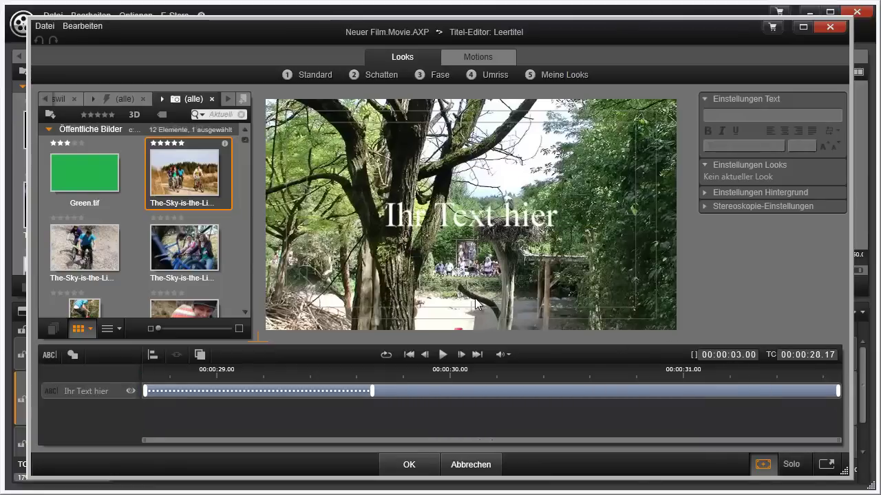
pyautogui.click(444, 355)
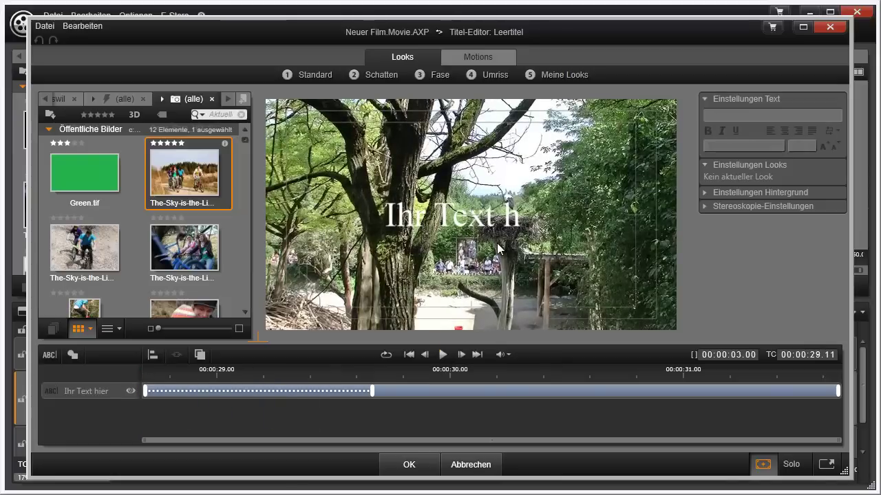
pyautogui.click(793, 465)
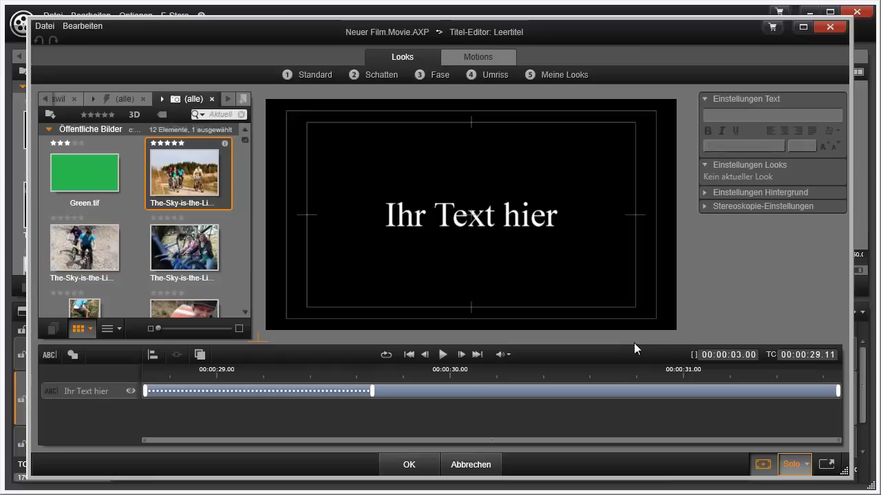
pyautogui.click(792, 467)
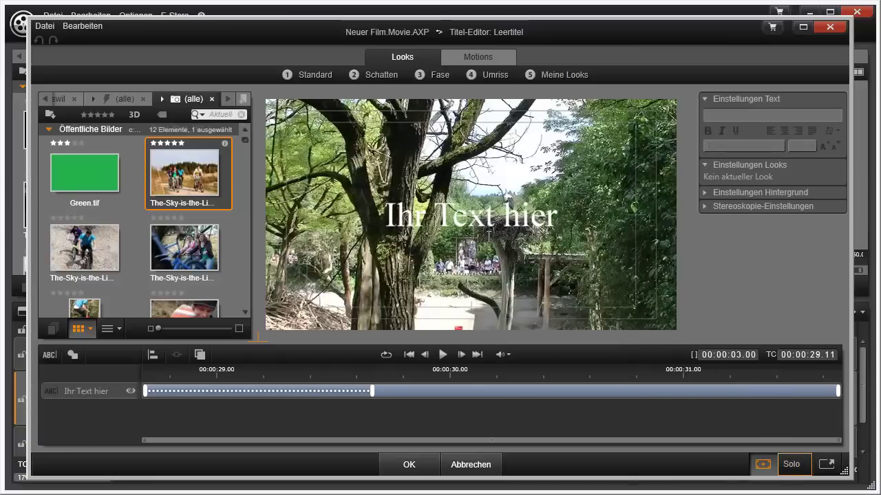
# Move the title text over the video to the lower right area of the picture.
pyautogui.click(490, 225)
pyautogui.moveTo(472, 202); pyautogui.dragTo(487, 185)
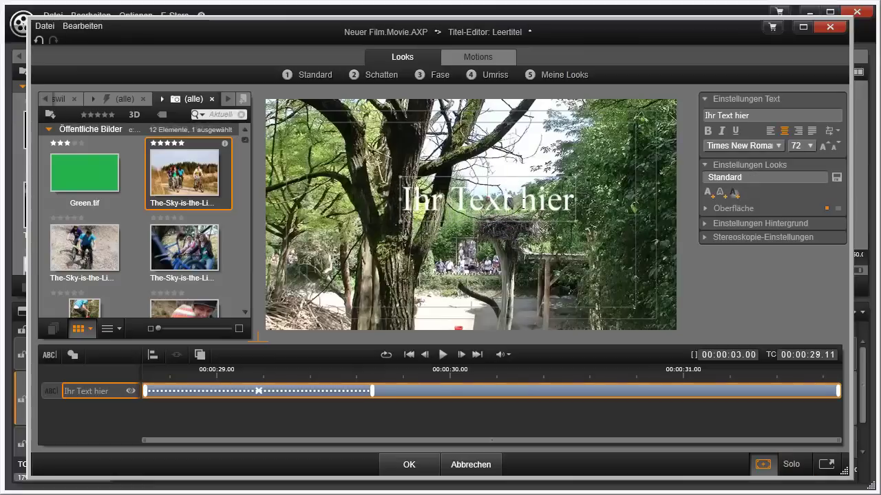
pyautogui.moveTo(516, 219); pyautogui.dragTo(556, 295)
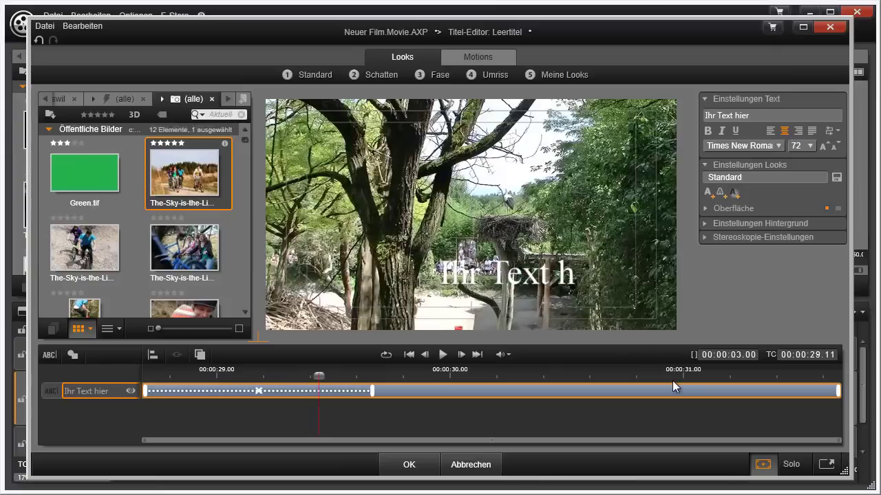
# Check the title against the safe-area guides with Solo on and shift the text slightly up and to the left.
pyautogui.click(791, 465)
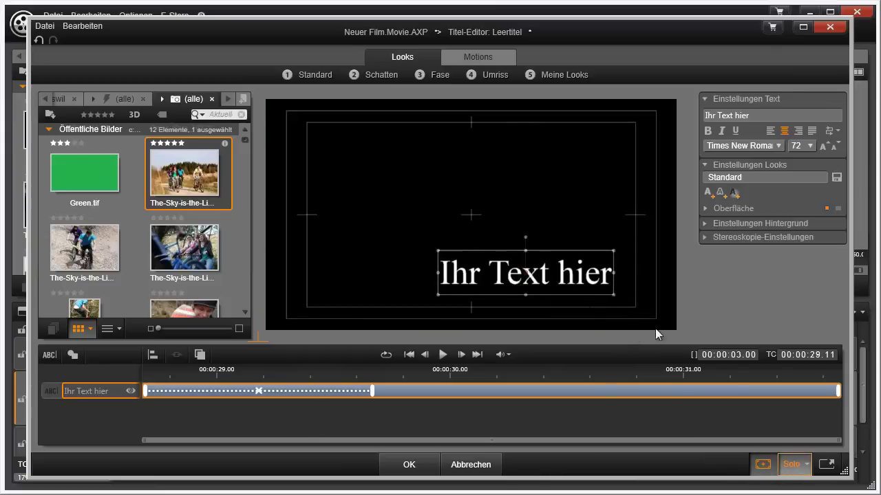
pyautogui.click(762, 464)
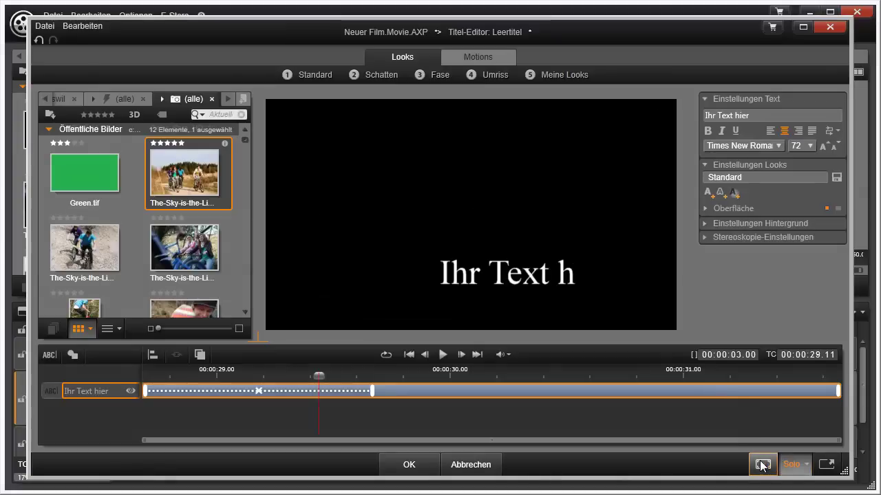
pyautogui.click(762, 466)
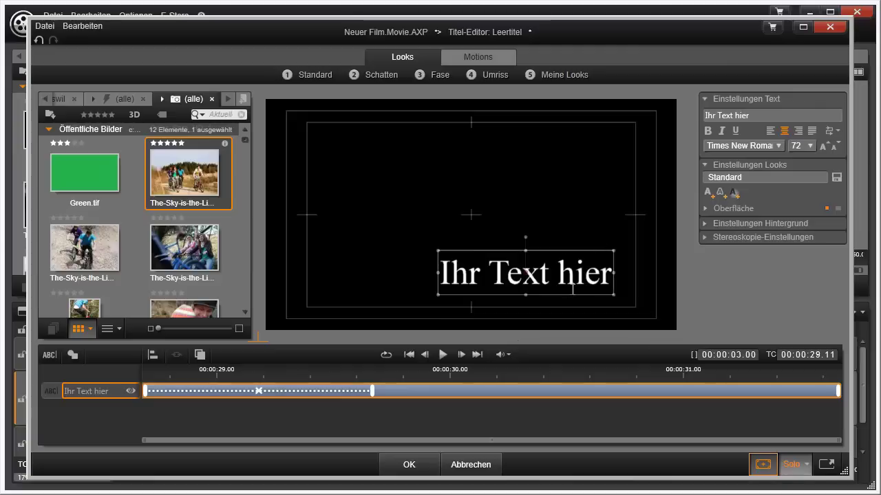
pyautogui.moveTo(570, 294); pyautogui.dragTo(565, 260)
pyautogui.click(555, 250)
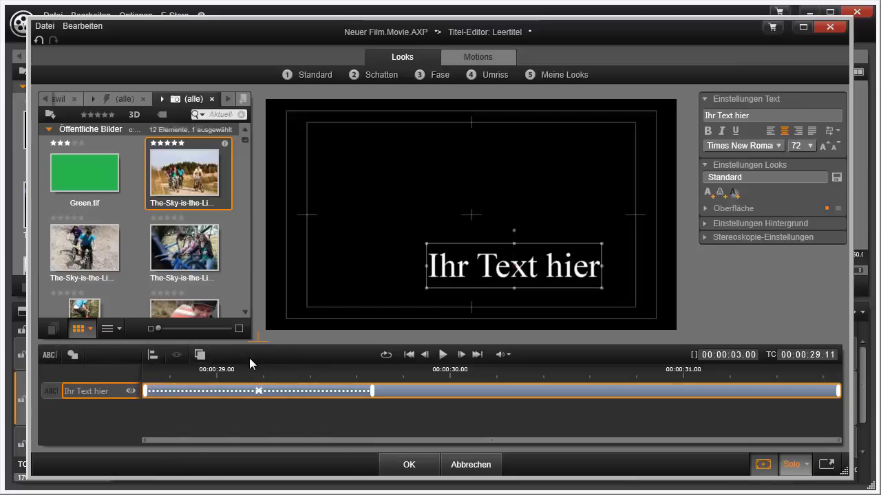
# Open the title's duration for editing and leave the title editor, discarding the changes.
pyautogui.click(318, 372)
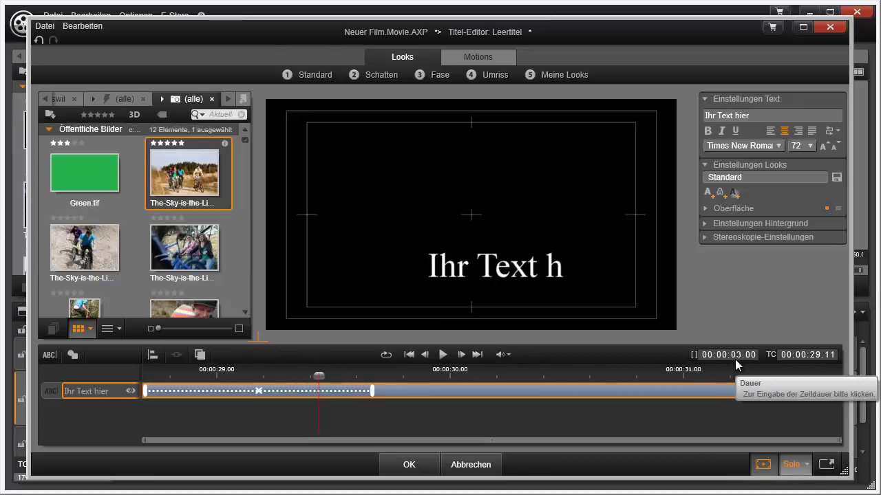
pyautogui.click(738, 355)
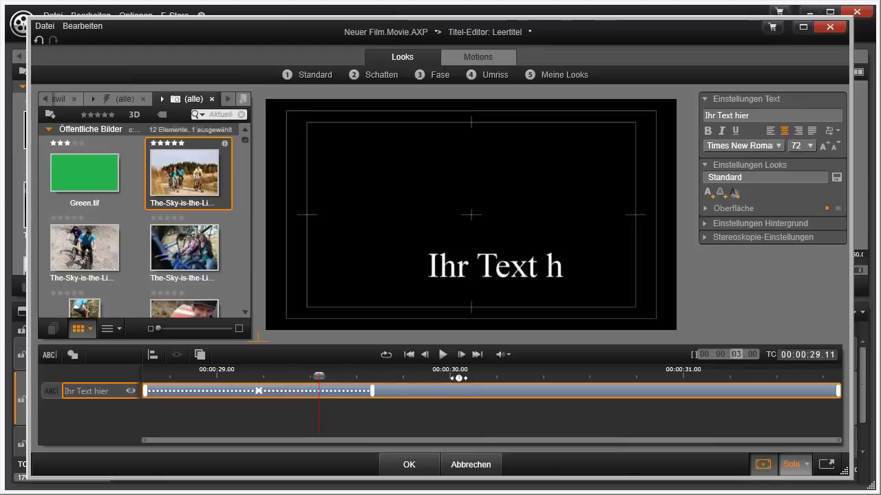
pyautogui.click(427, 264)
pyautogui.click(483, 419)
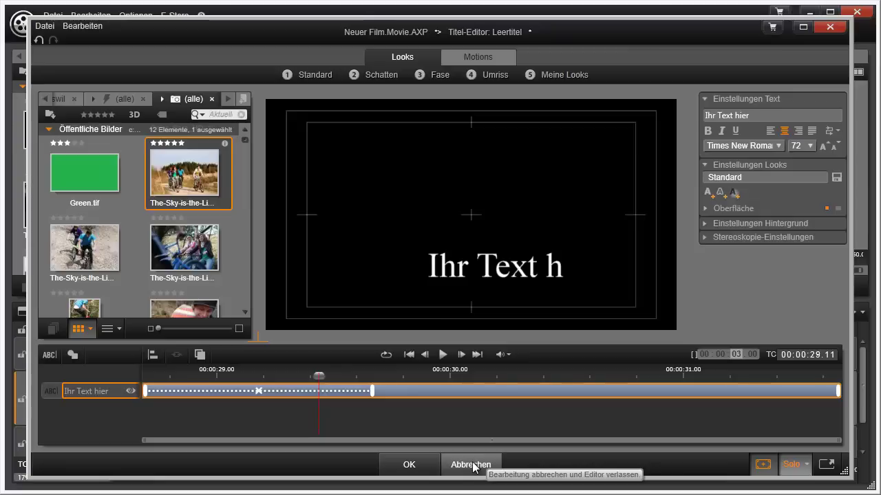
pyautogui.click(409, 465)
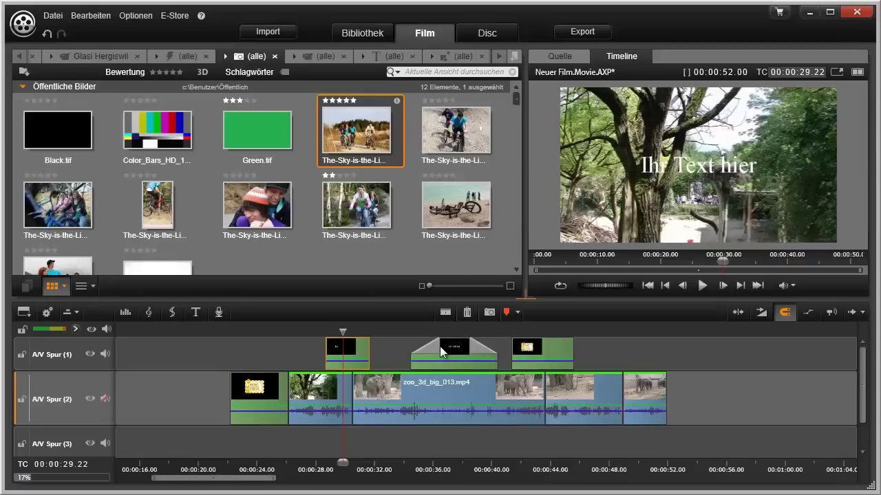